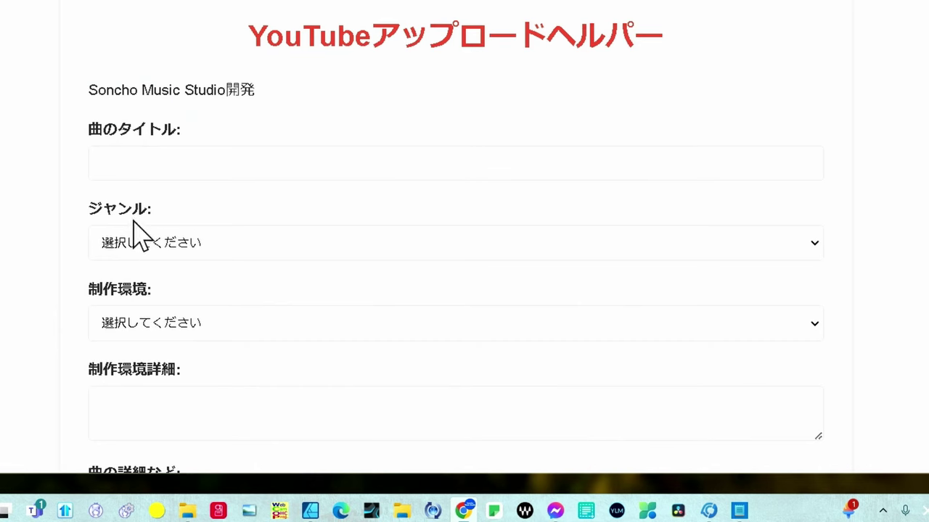
Enter 夏の浜辺 as the song title and choose ポップ as the genre.
{"action": "left_click", "coordinate": [170, 168]}
{"action": "type", "text": "夏の浜辺"}
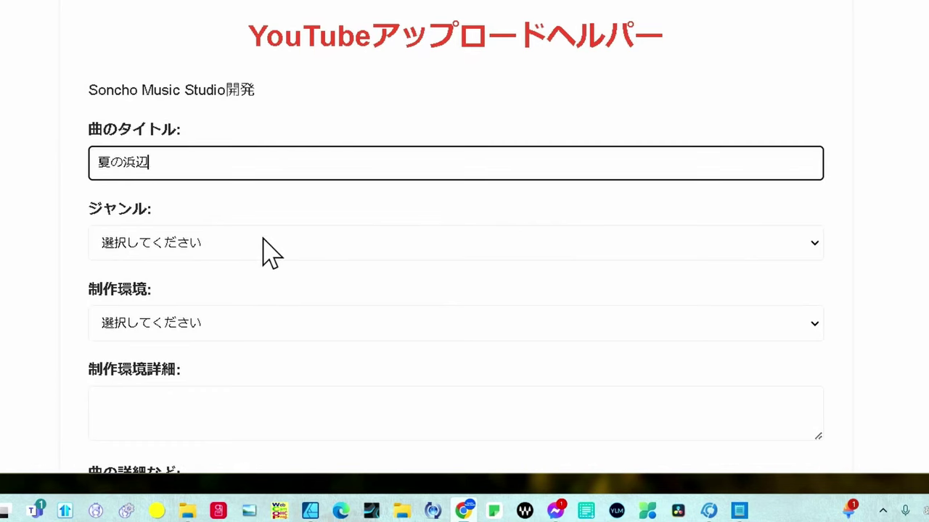
{"action": "left_click", "coordinate": [300, 253]}
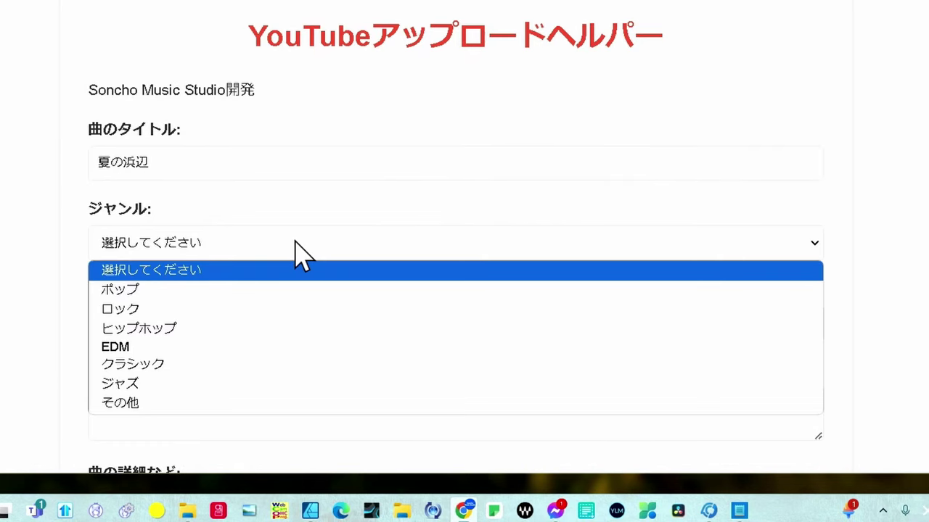
{"action": "left_click", "coordinate": [278, 289]}
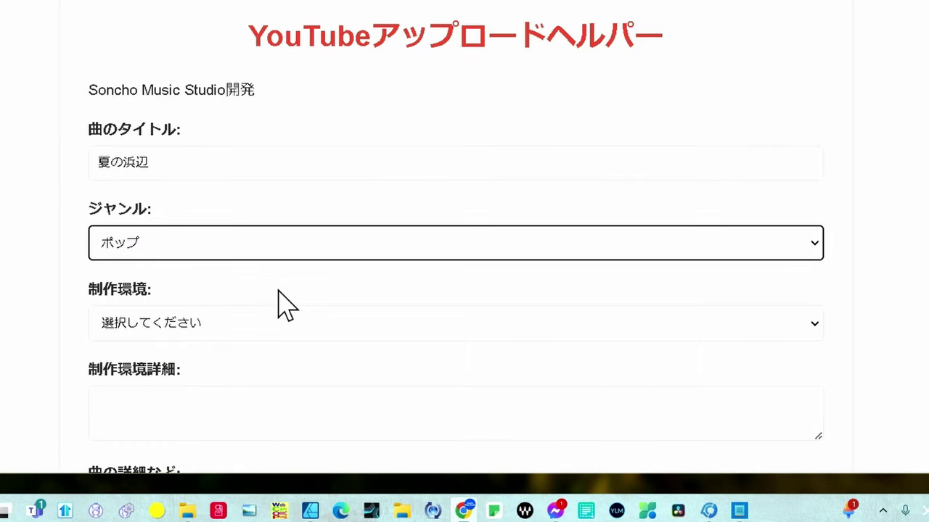
Choose SunoAI as the production environment and enter 動画はVrewで作成 as its details.
{"action": "left_click", "coordinate": [233, 326]}
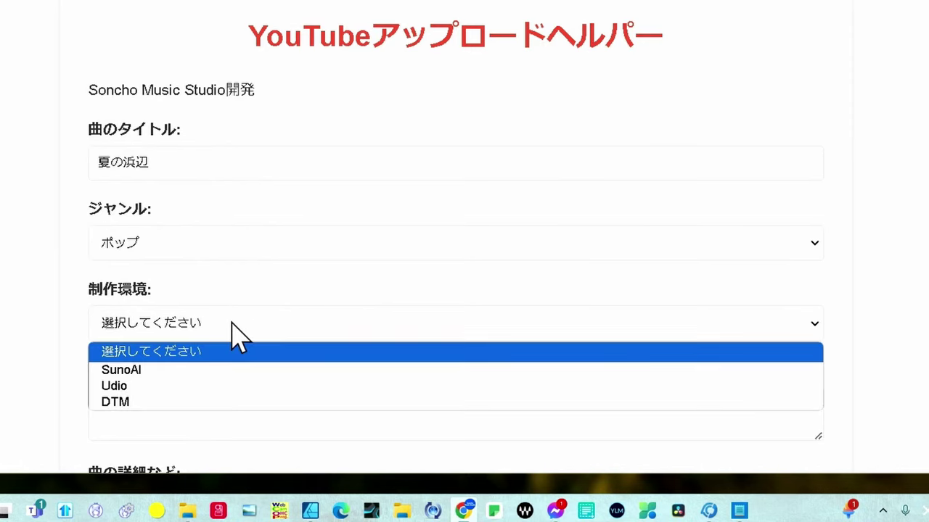
{"action": "left_click", "coordinate": [226, 373]}
{"action": "scroll", "coordinate": [225, 380], "scroll_direction": "down", "scroll_amount": 2}
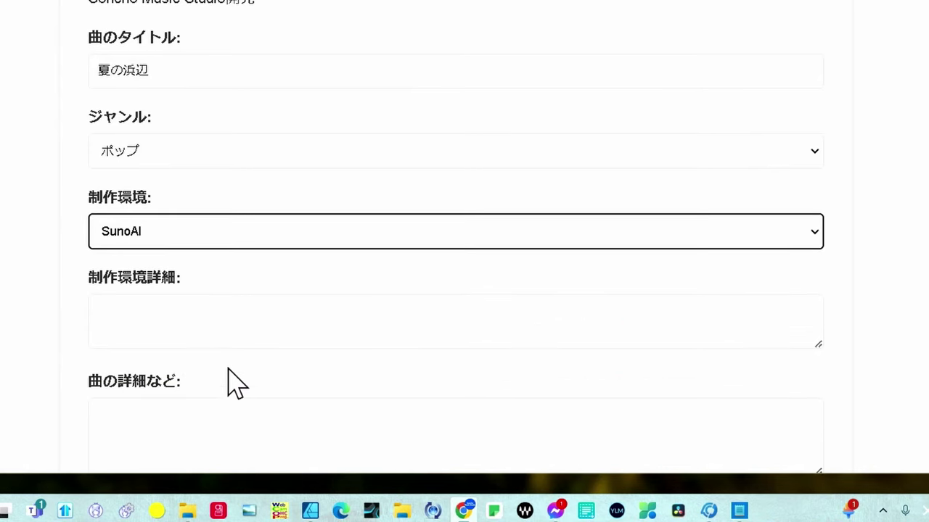
{"action": "left_click", "coordinate": [155, 315]}
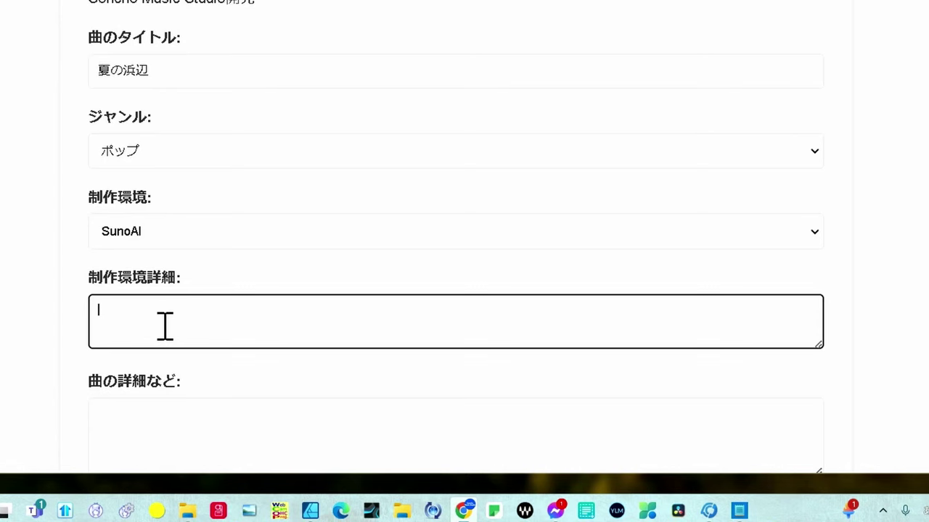
{"action": "type", "text": "動画は"}
{"action": "key", "text": "Return"}
{"action": "type", "text": "Vrew"}
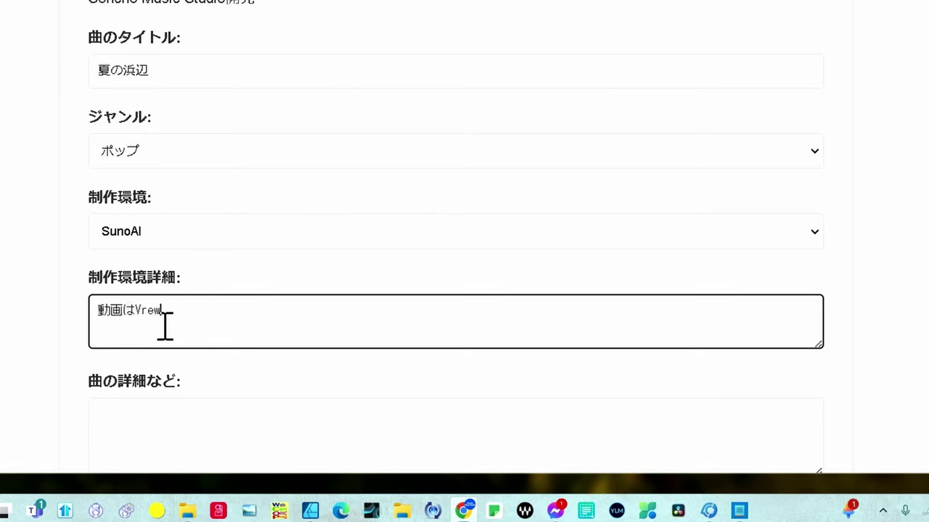
{"action": "type", "text": "で作成"}
Enter 暑い夏に浜風を受けてゆったりとかき氷を食べている曲 as the song details.
{"action": "scroll", "coordinate": [172, 345], "scroll_direction": "down", "scroll_amount": 1}
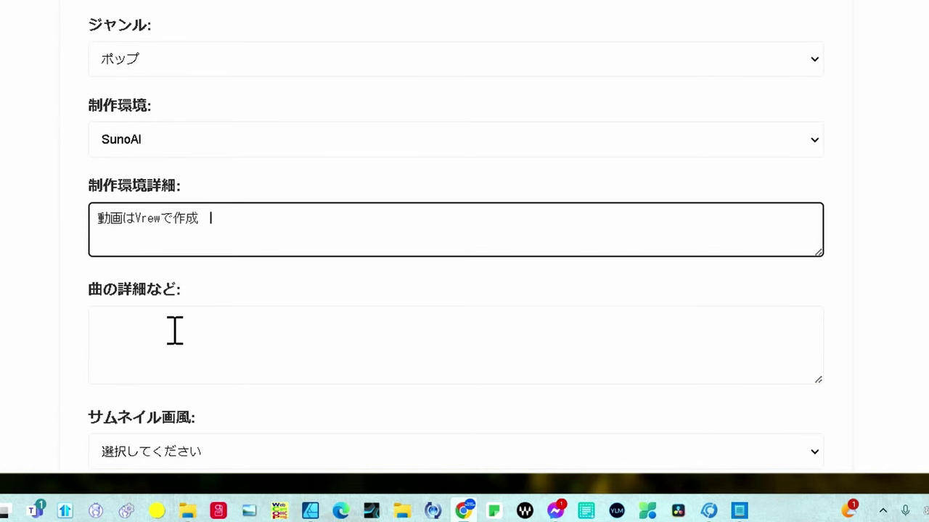
{"action": "left_click", "coordinate": [174, 338]}
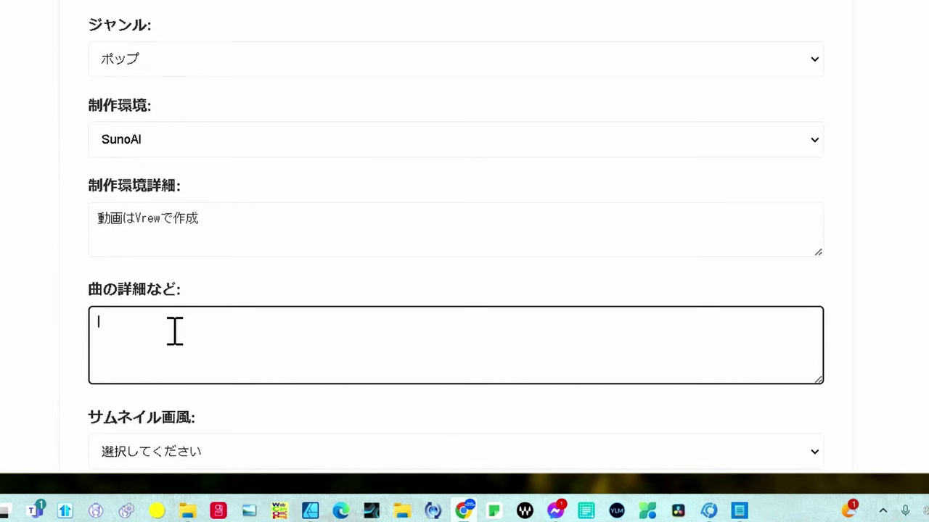
{"action": "type", "text": "暑い夏に浜風を受けてゆったりとかき氷を食べている曲"}
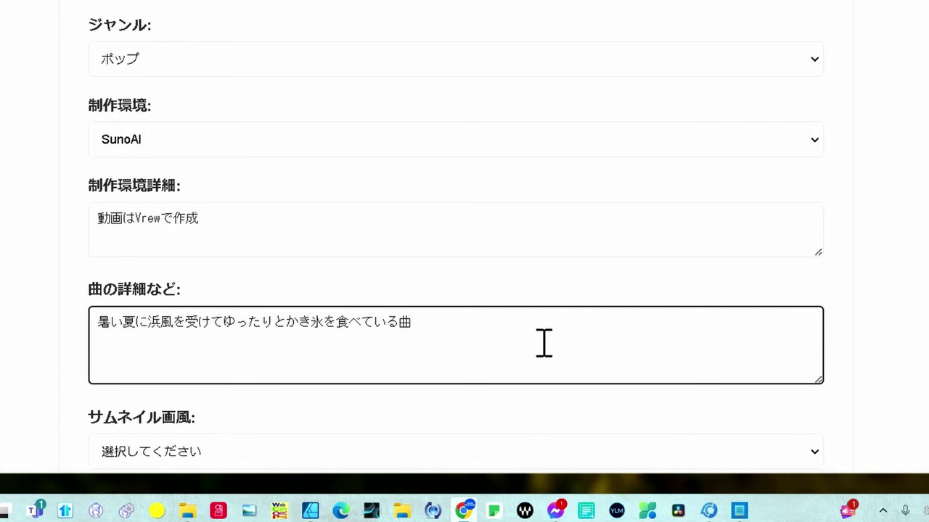
Choose アニメ風 as the thumbnail style and generate the upload information.
{"action": "scroll", "coordinate": [544, 344], "scroll_direction": "down", "scroll_amount": 2}
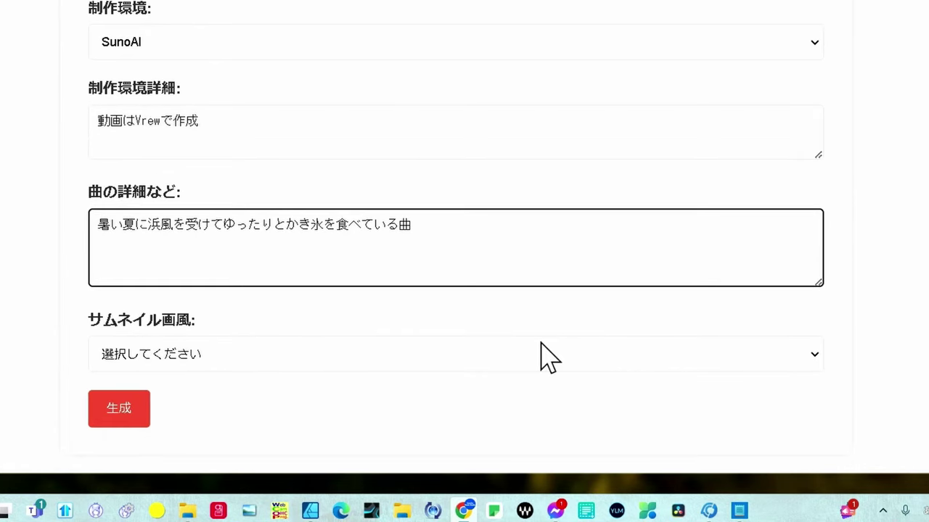
{"action": "left_click", "coordinate": [349, 357]}
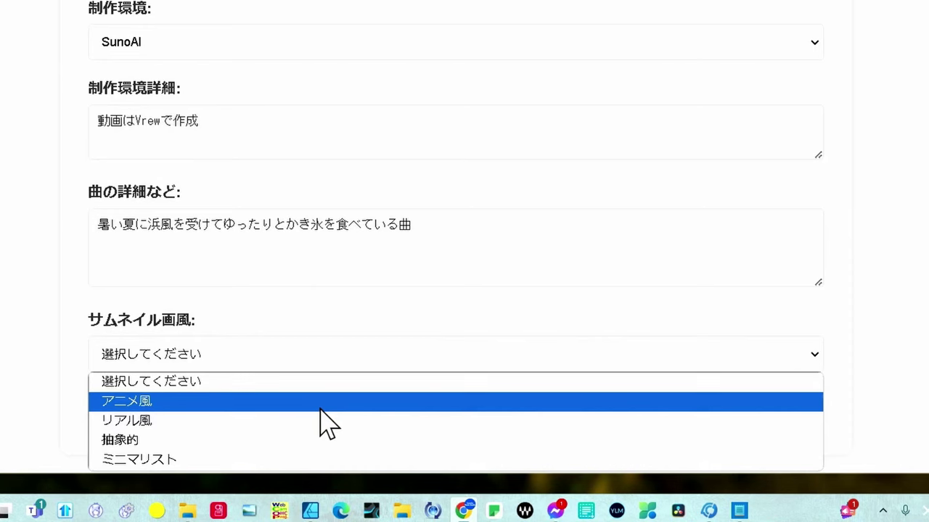
{"action": "left_click", "coordinate": [319, 407]}
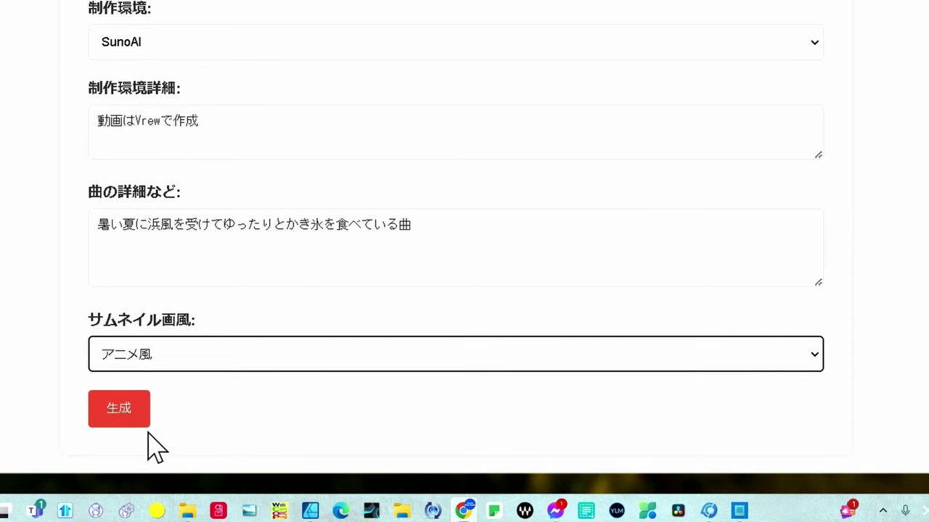
{"action": "left_click", "coordinate": [123, 421]}
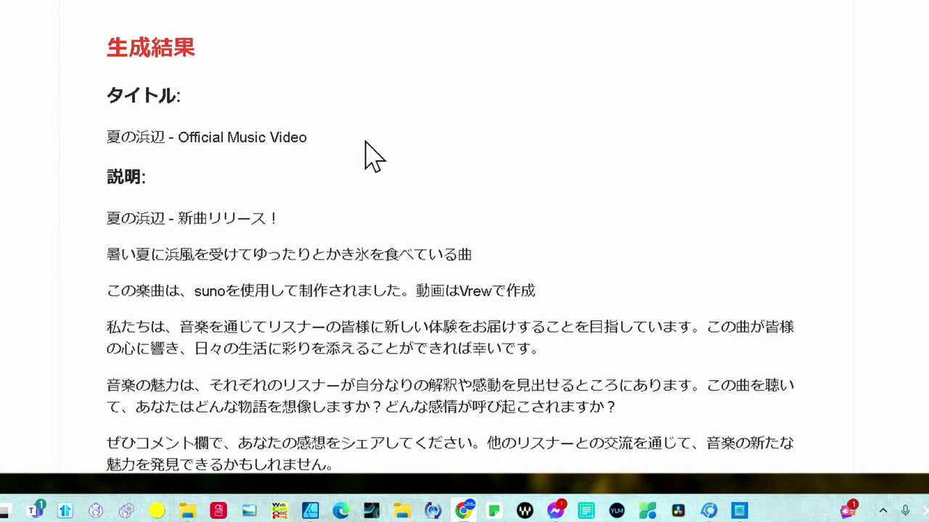
Review the generated title, description, hashtags and tags, down to the thumbnail preview.
{"action": "scroll", "coordinate": [370, 160], "scroll_direction": "down", "scroll_amount": 3}
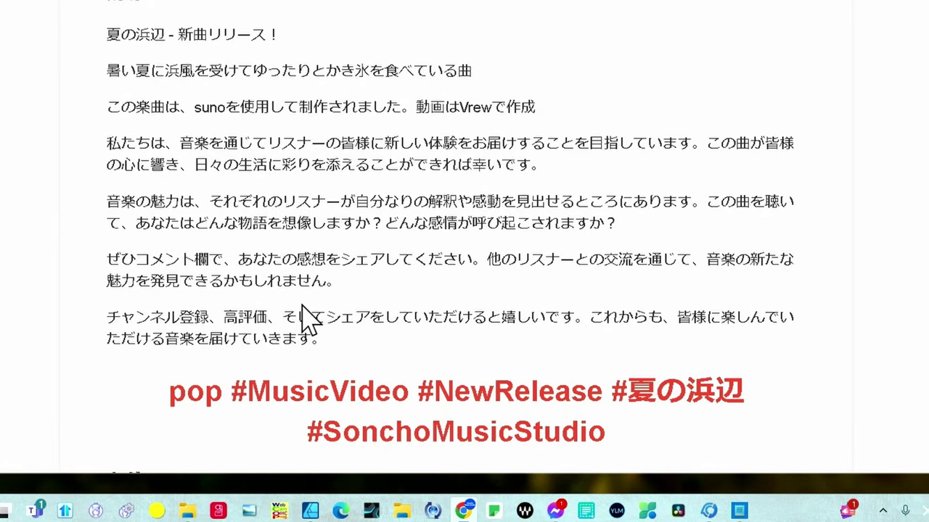
{"action": "scroll", "coordinate": [305, 316], "scroll_direction": "down", "scroll_amount": 2}
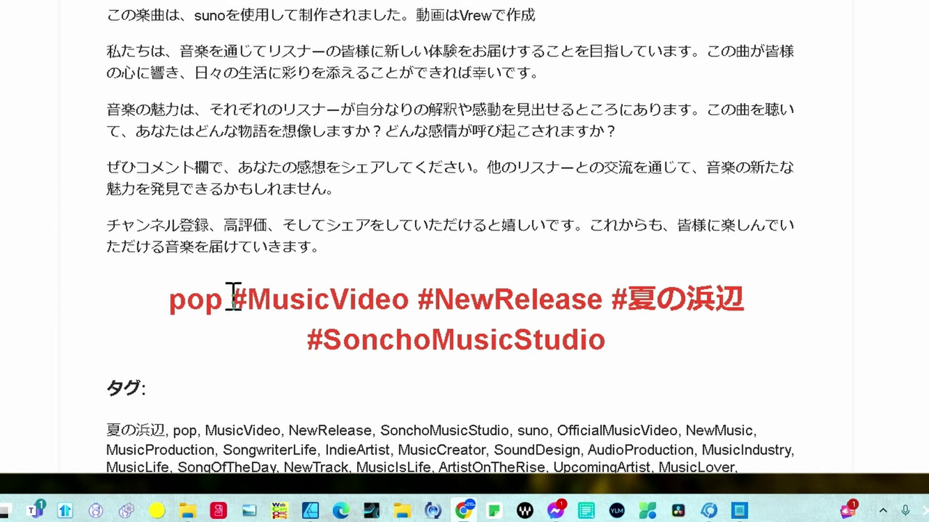
{"action": "left_click_drag", "start_coordinate": [232, 298], "coordinate": [766, 304]}
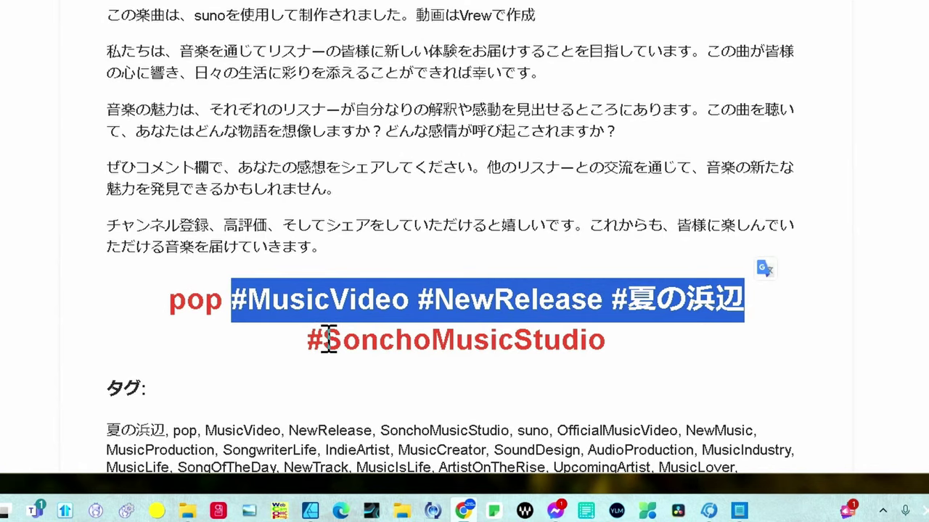
{"action": "scroll", "coordinate": [329, 338], "scroll_direction": "down", "scroll_amount": 3}
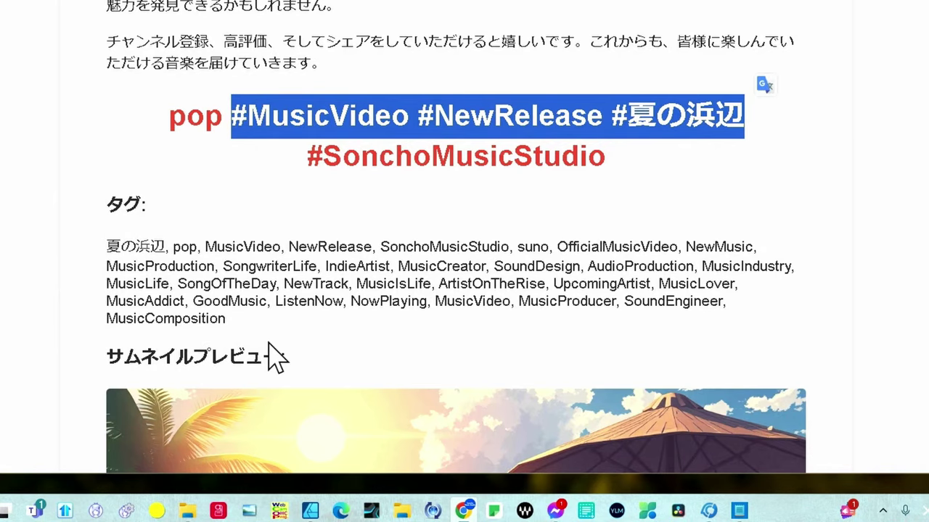
{"action": "scroll", "coordinate": [269, 344], "scroll_direction": "down", "scroll_amount": 5}
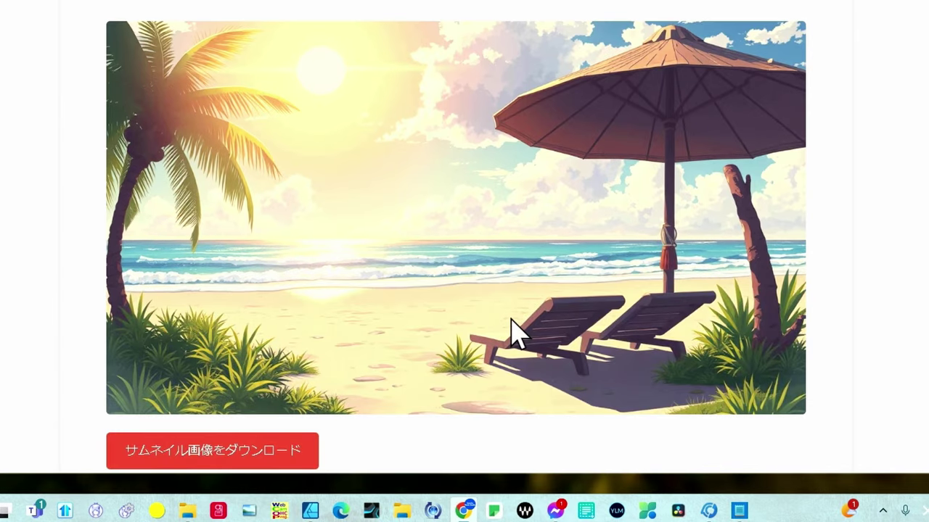
{"action": "scroll", "coordinate": [465, 298], "scroll_direction": "down", "scroll_amount": 1}
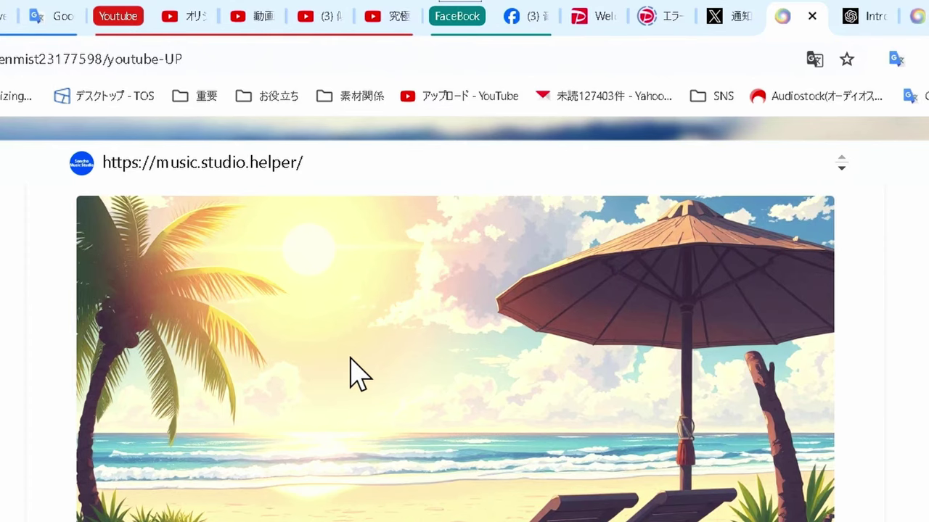
Copy the thumbnail's image address and load it in a new browser tab.
{"action": "right_click", "coordinate": [351, 359]}
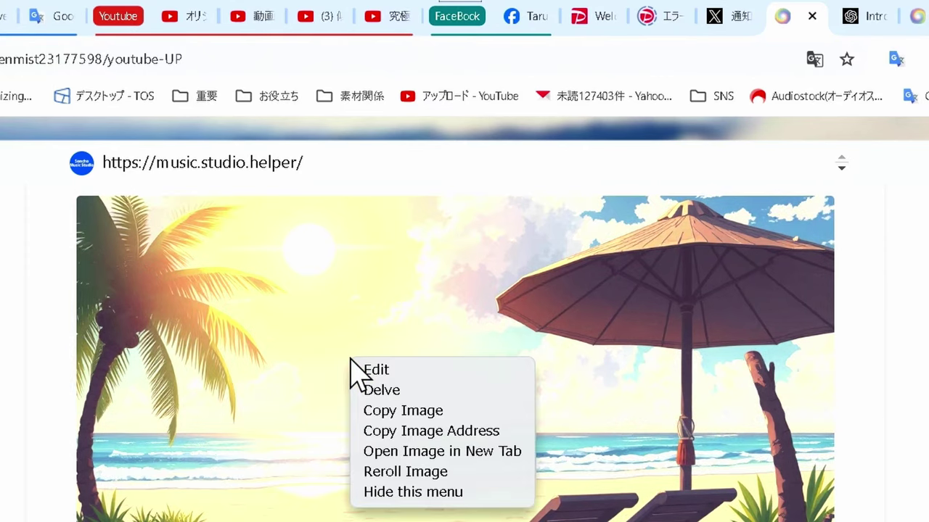
{"action": "left_click", "coordinate": [423, 431]}
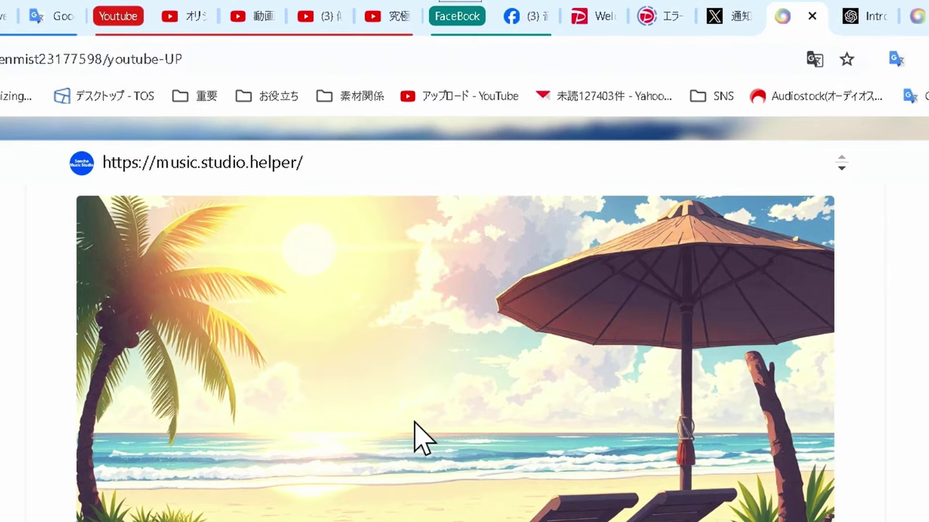
{"action": "left_click", "coordinate": [797, 13]}
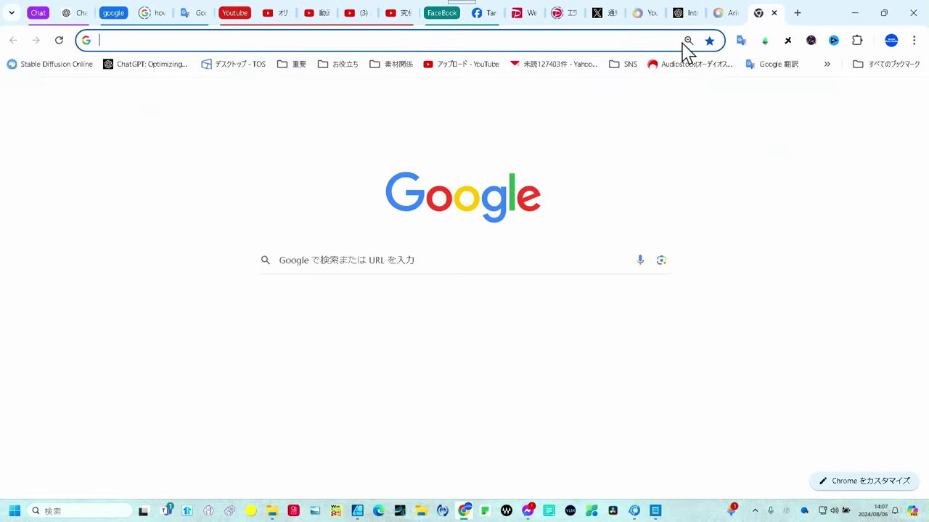
{"action": "left_click", "coordinate": [651, 42]}
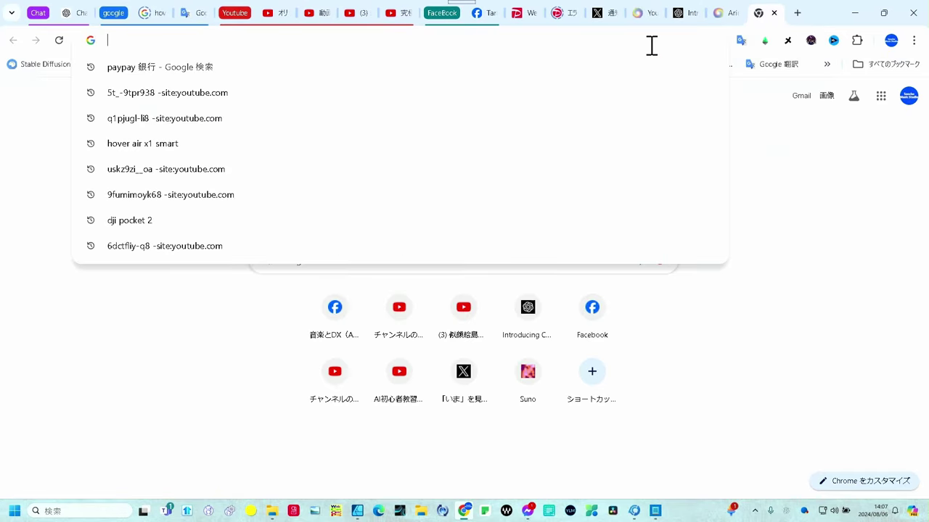
{"action": "key", "text": "ctrl+v"}
{"action": "key", "text": "Return"}
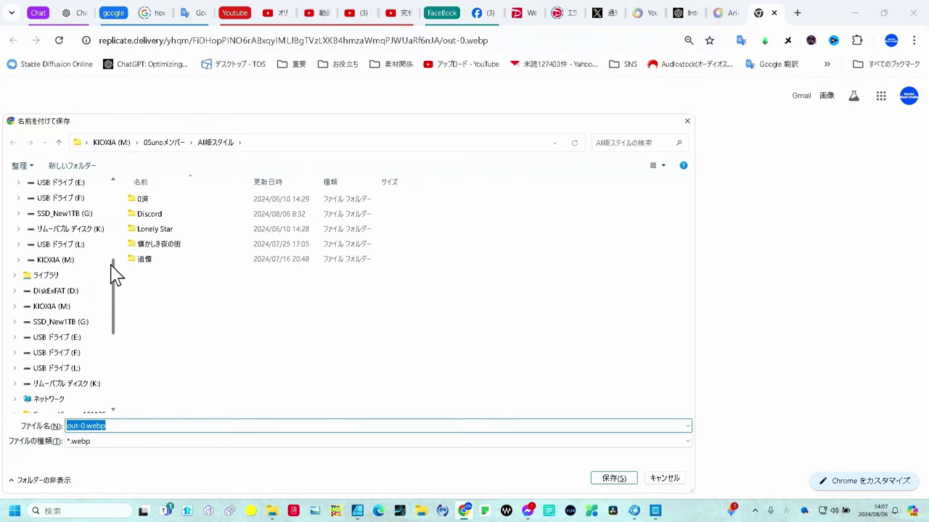
Save the thumbnail image as out-0.webp in the ダウンロード folder.
{"action": "scroll", "coordinate": [114, 269], "scroll_direction": "up", "scroll_amount": 7}
{"action": "left_click", "coordinate": [69, 248]}
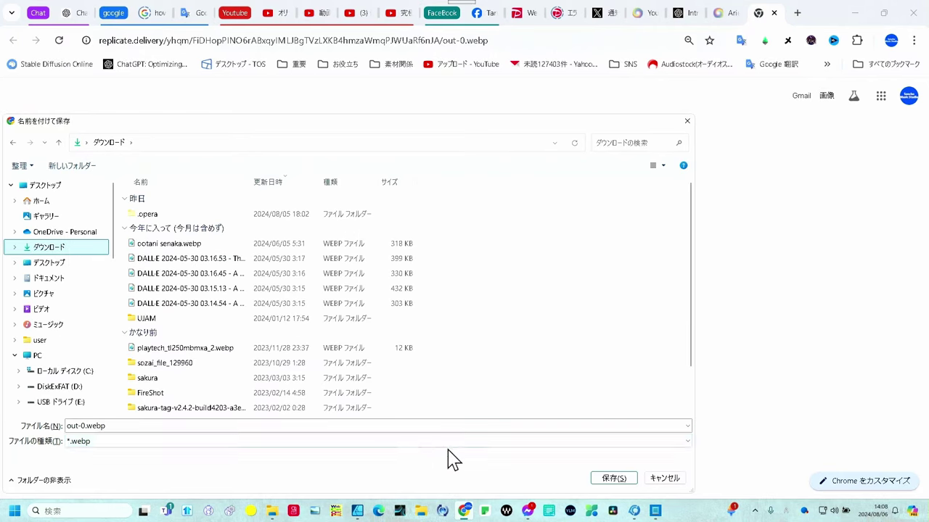
{"action": "left_click", "coordinate": [608, 479]}
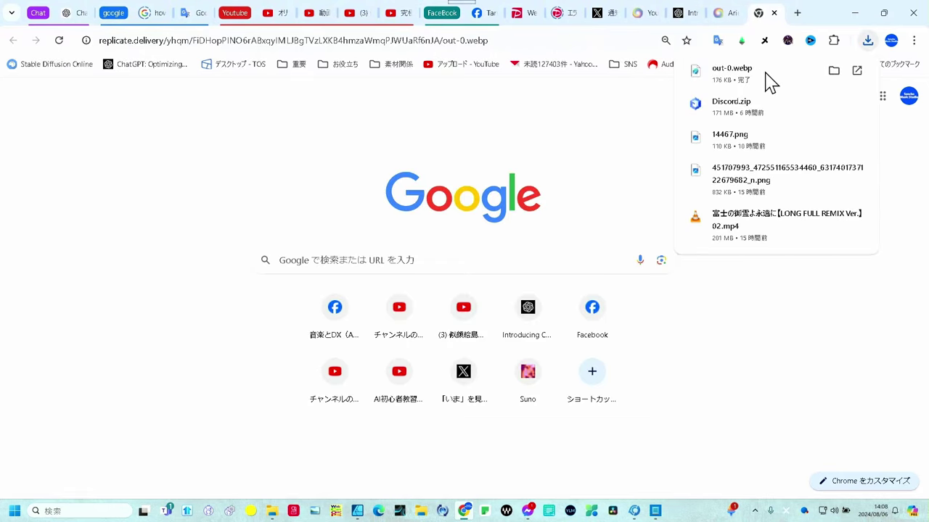
Show the downloaded out-0.webp in its folder, view it in Paint, and close it again.
{"action": "left_click", "coordinate": [835, 70]}
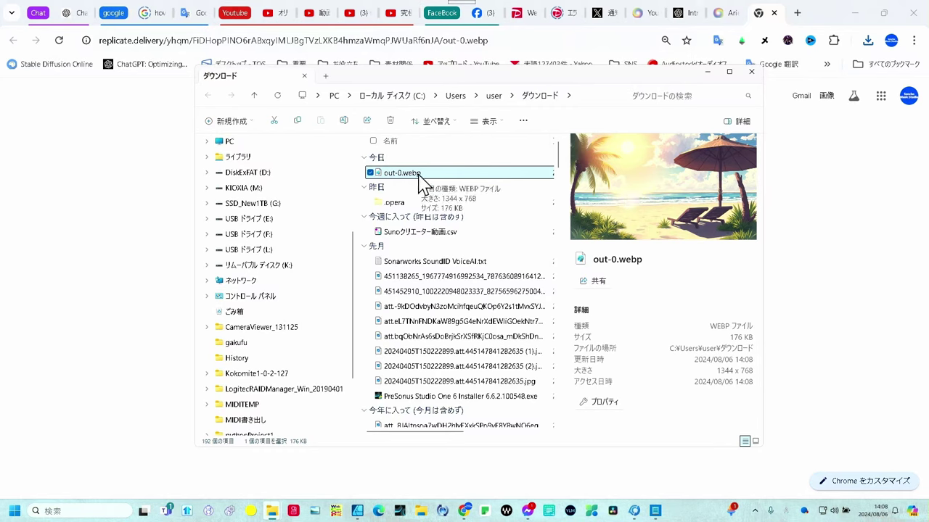
{"action": "double_click", "coordinate": [378, 174]}
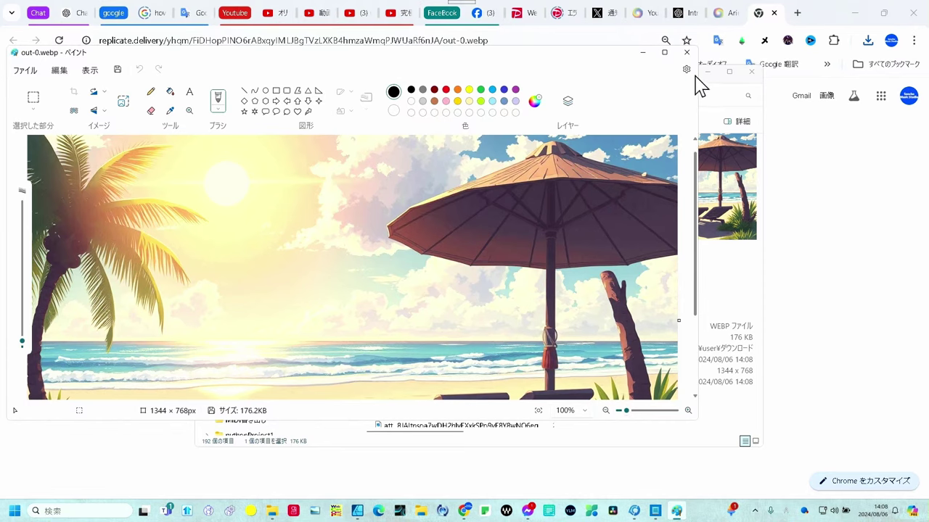
{"action": "left_click", "coordinate": [687, 55]}
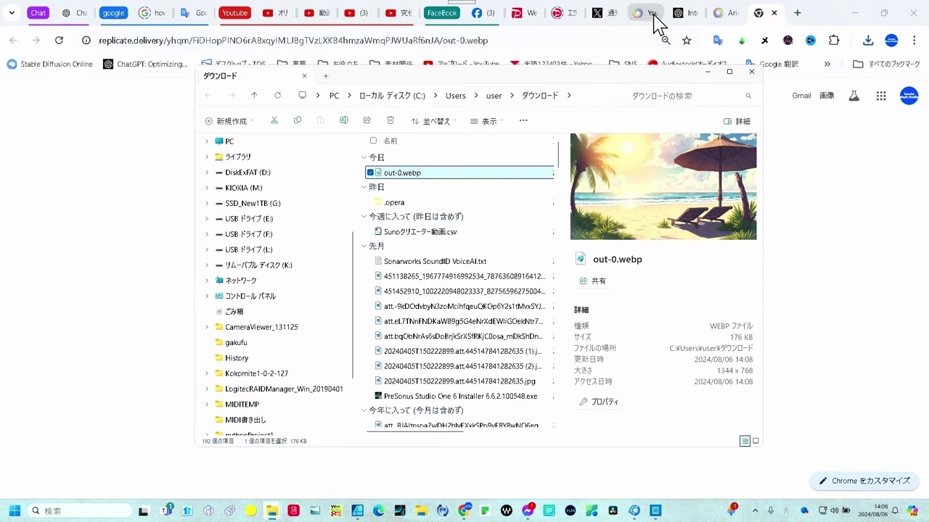
Return to the YouTubeアップロードヘルパー page and look over the thumbnail's image options and the filled-in form.
{"action": "left_click", "coordinate": [646, 15]}
{"action": "right_click", "coordinate": [368, 225]}
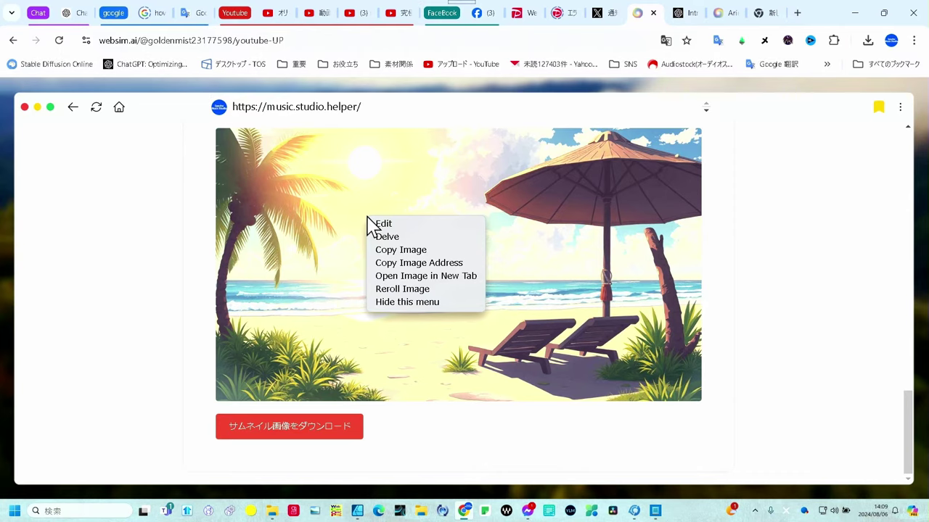
{"action": "left_click", "coordinate": [380, 224]}
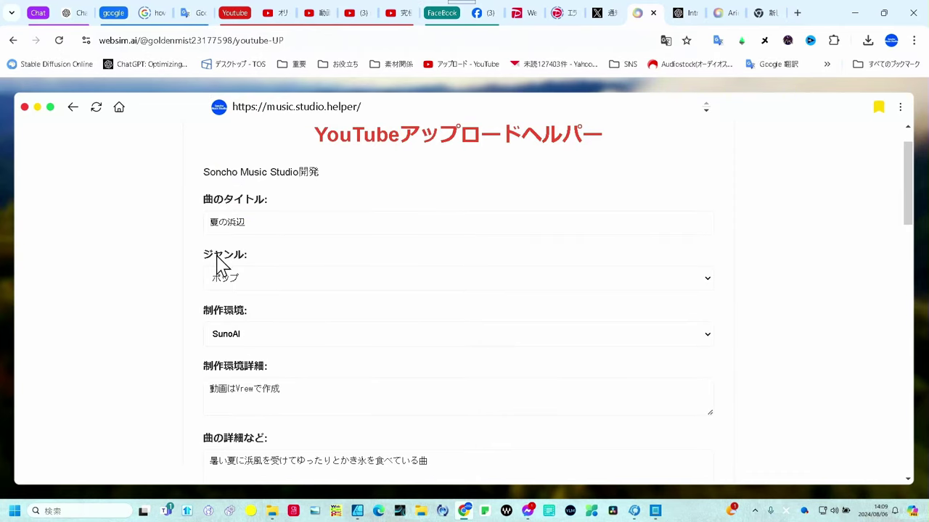
{"action": "scroll", "coordinate": [220, 265], "scroll_direction": "down", "scroll_amount": 1}
{"action": "scroll", "coordinate": [220, 264], "scroll_direction": "down", "scroll_amount": 2}
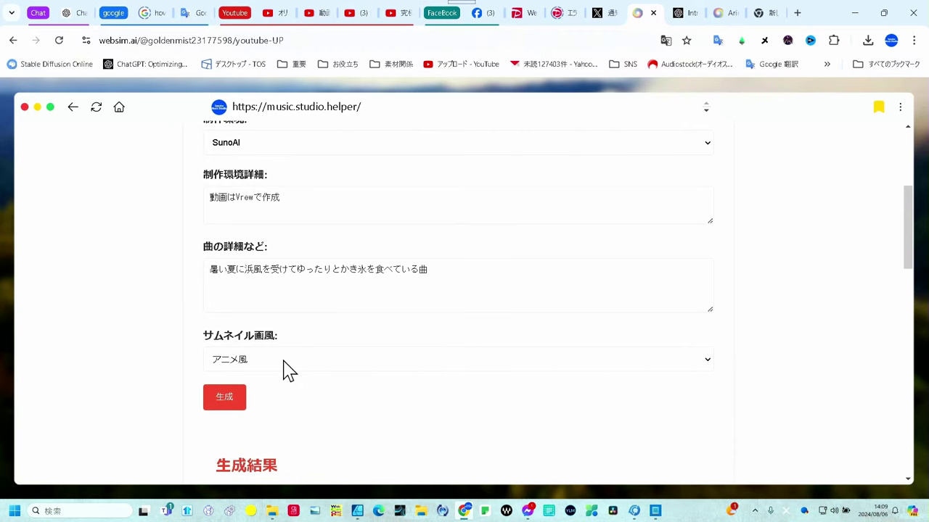
Prompt the helper with 「サムネイル画像の画風セレクトの初期値は「サムネイル不要」にしてください」 to change the thumbnail style's default.
{"action": "left_click", "coordinate": [380, 107]}
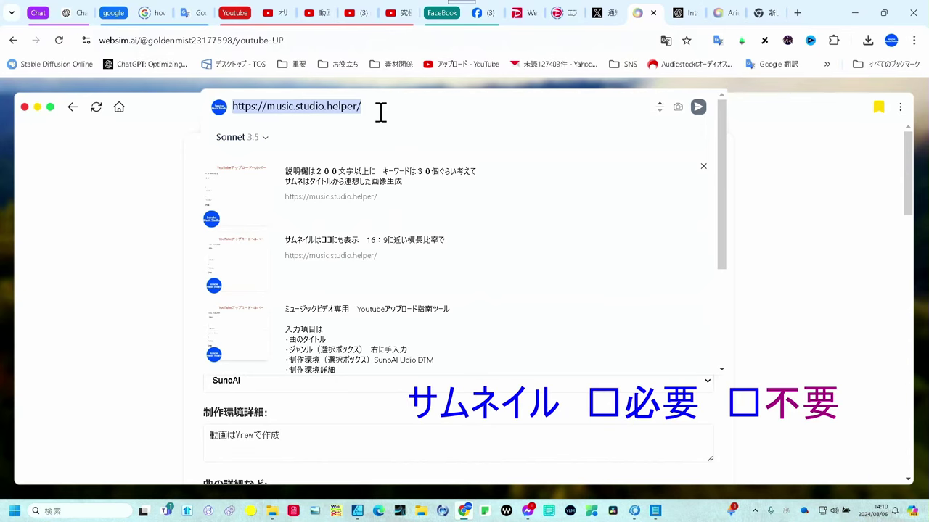
{"action": "key", "text": "ctrl+v"}
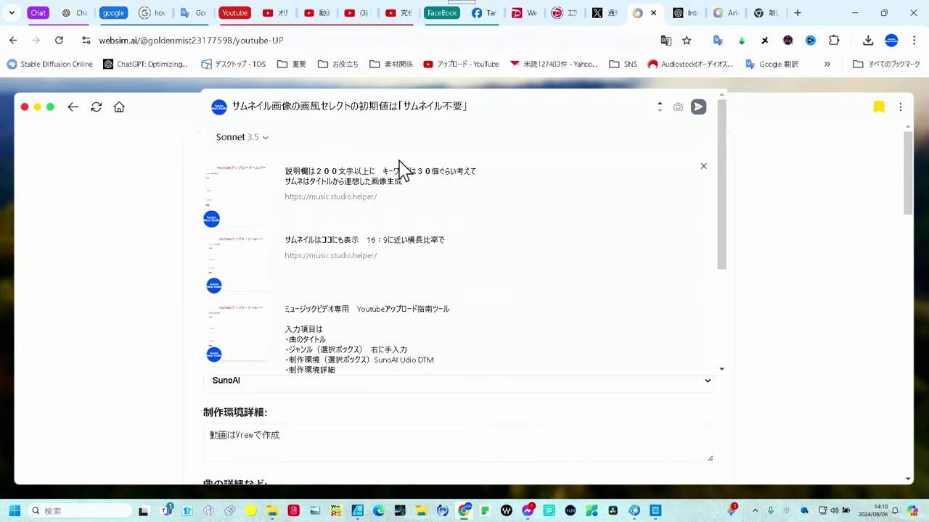
{"action": "type", "text": "にして"}
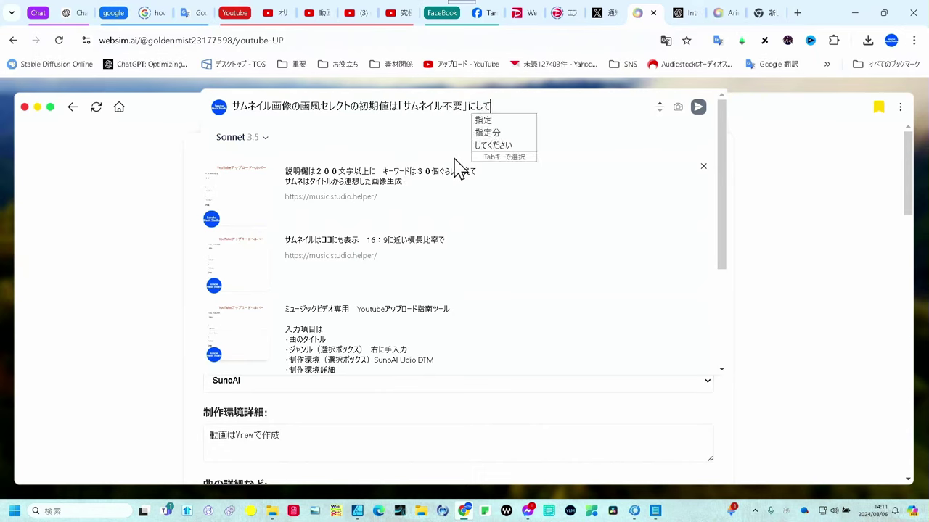
{"action": "type", "text": "ください"}
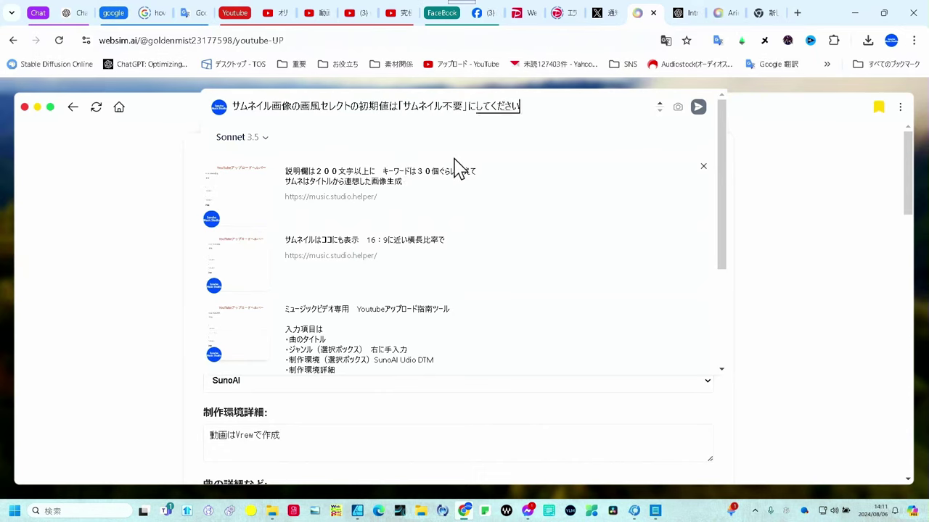
{"action": "key", "text": "Return"}
{"action": "key", "text": "Return"}
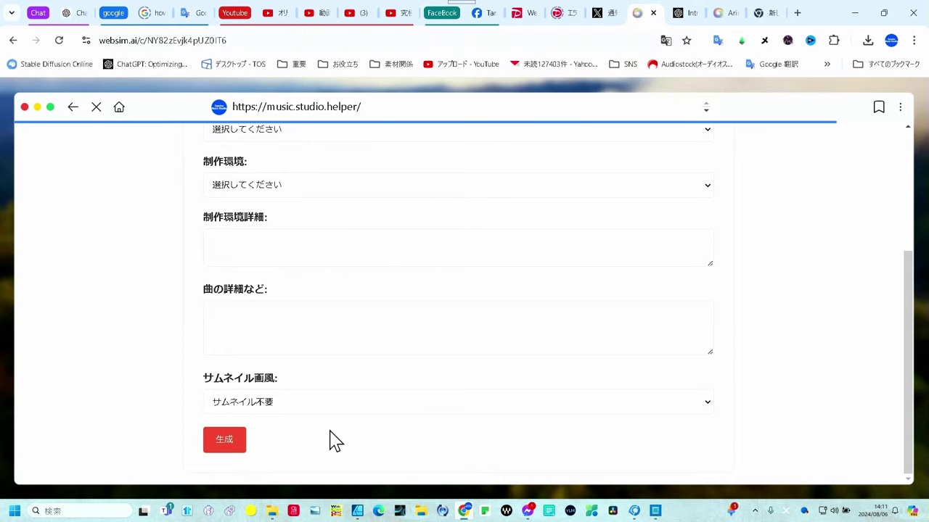
Fill in the form with ロック, SunoAI, StudioOne and 夏休みの思い出, keep サムネイル不要, and generate the upload texts.
{"action": "left_click", "coordinate": [298, 272]}
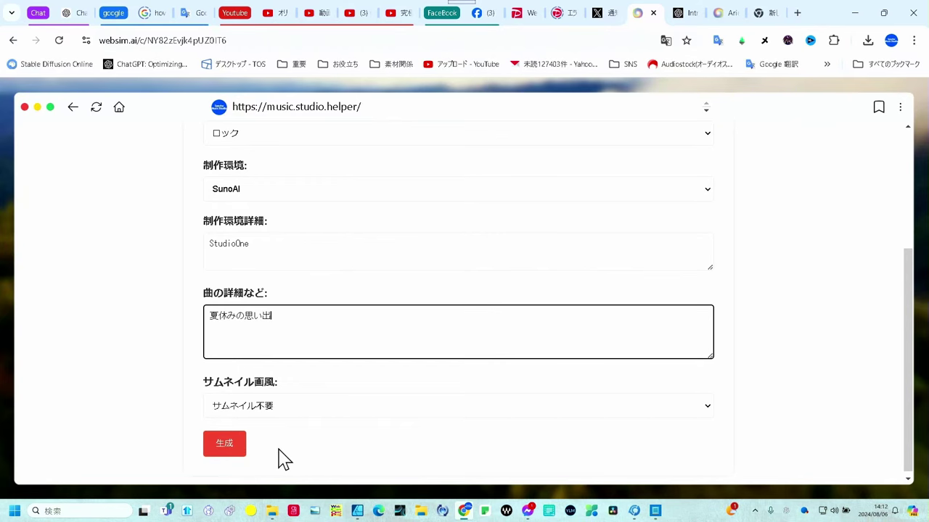
{"action": "left_click", "coordinate": [225, 444]}
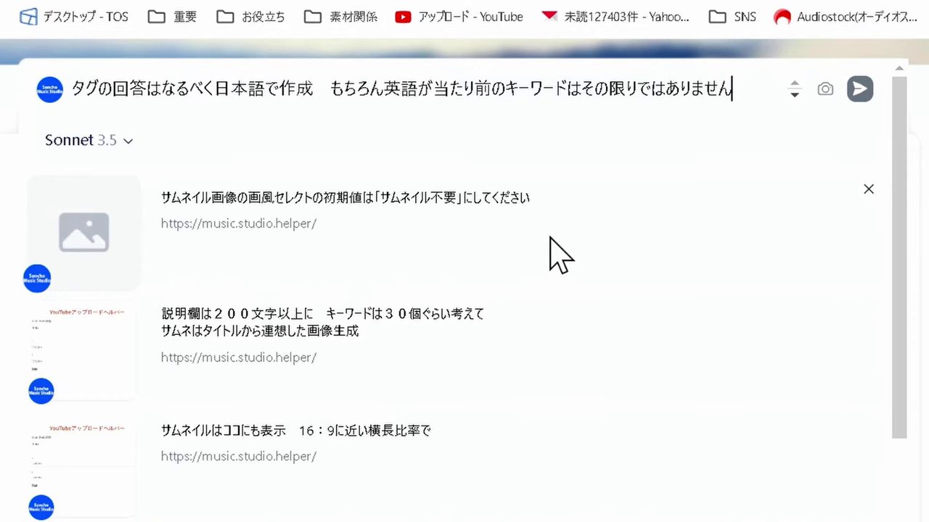
Prompt the helper to write tags in Japanese except for commonly English keywords, and review the tags and thumbnail generated for 夕焼け空.
{"action": "left_click", "coordinate": [89, 268]}
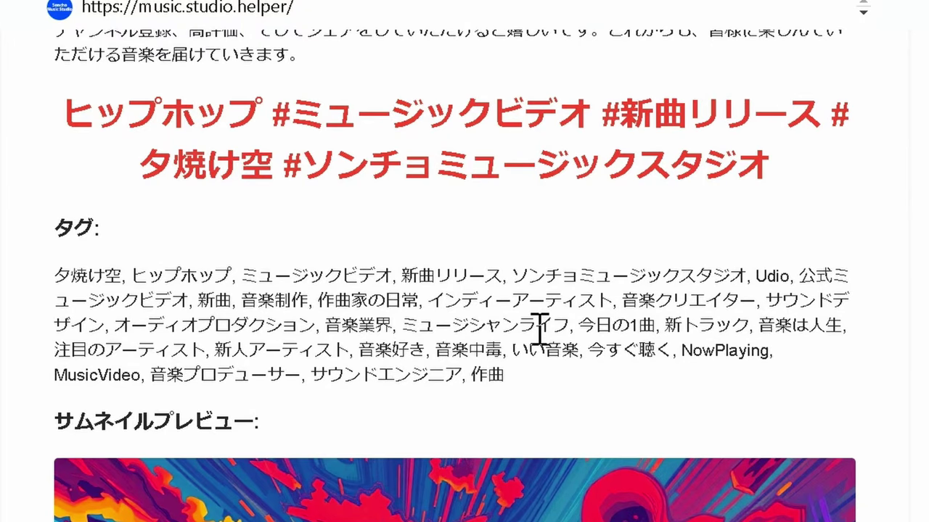
{"action": "scroll", "coordinate": [744, 280], "scroll_direction": "down", "scroll_amount": 2}
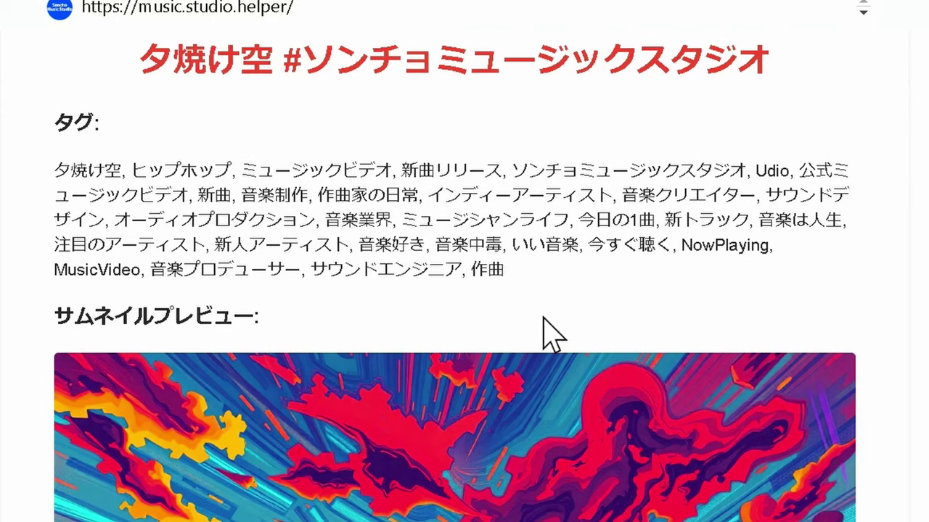
{"action": "scroll", "coordinate": [553, 335], "scroll_direction": "down", "scroll_amount": 6}
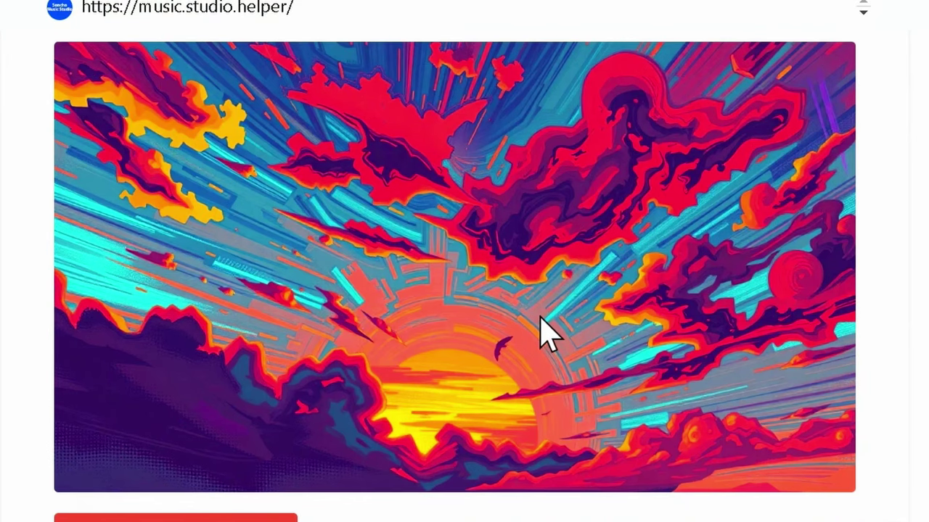
Prompt the helper to change the app's title to 「ミュージックビデオアップロードヘルパー」.
{"action": "scroll", "coordinate": [549, 335], "scroll_direction": "up", "scroll_amount": 15}
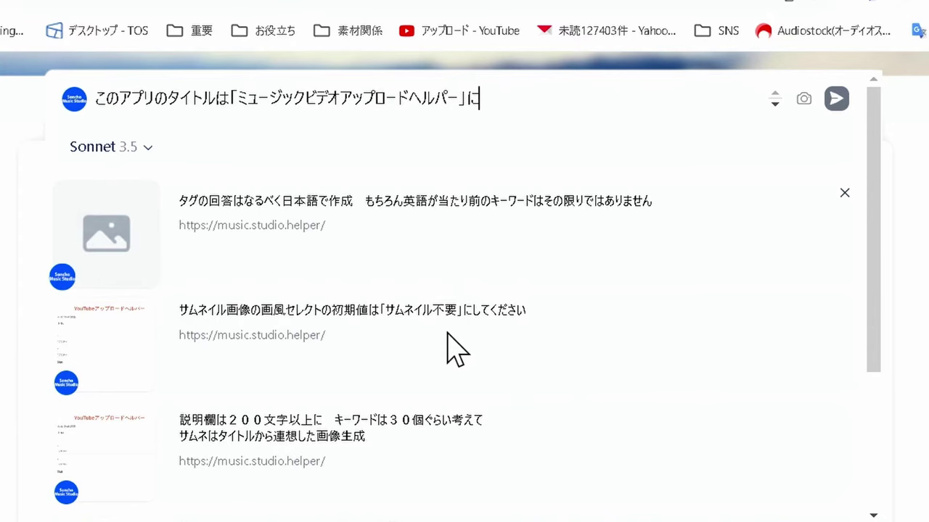
{"action": "key", "text": "Return"}
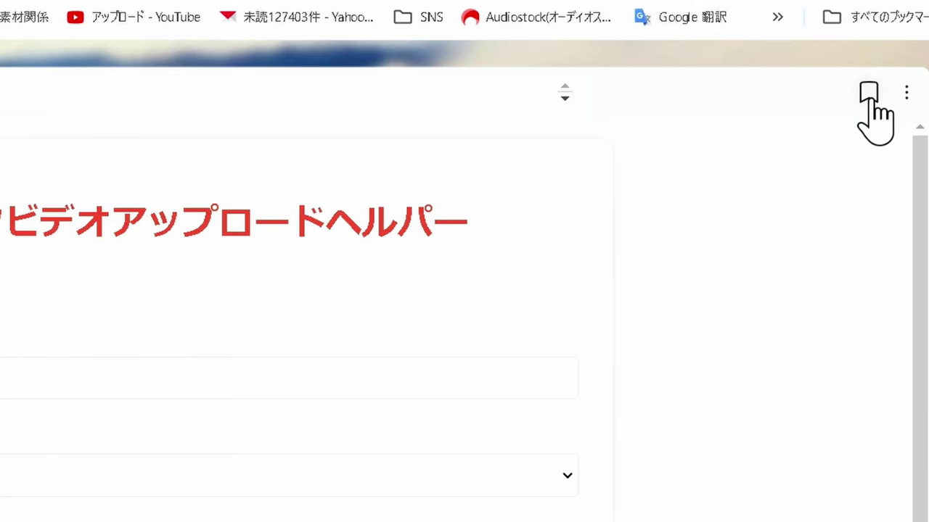
Bookmark the ミュージックビデオアップロードヘルパー page, publish the bookmark, and set its link name to MusicYoutube.
{"action": "left_click", "coordinate": [869, 93]}
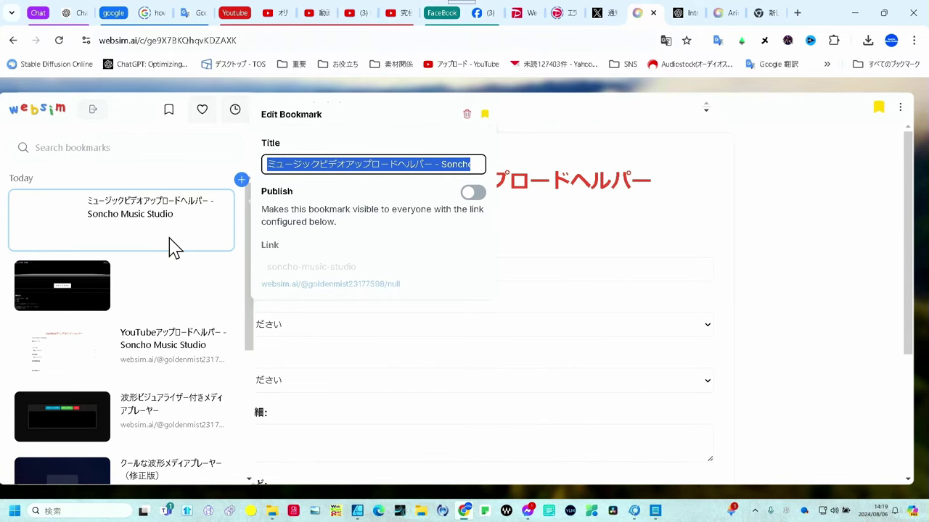
{"action": "left_click", "coordinate": [473, 193]}
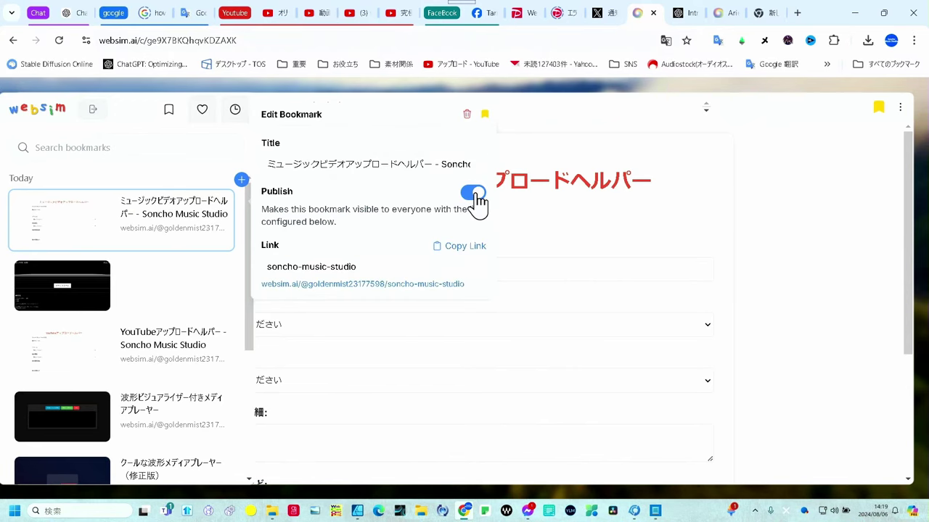
{"action": "left_click_drag", "start_coordinate": [359, 267], "coordinate": [266, 267]}
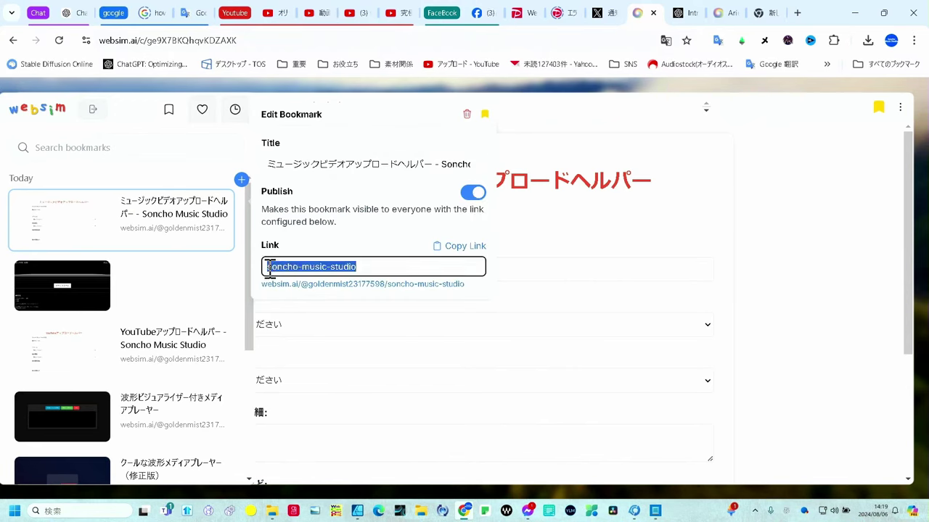
{"action": "type", "text": "MusicYoutube"}
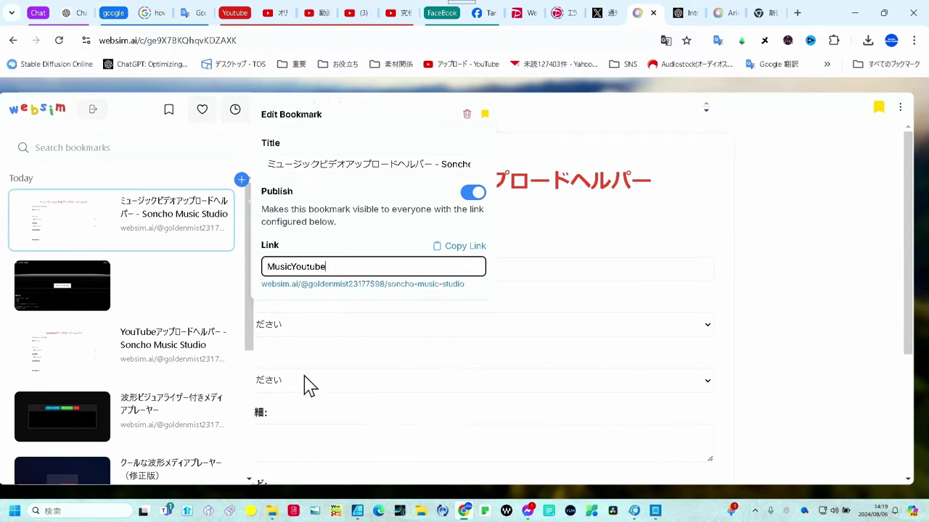
{"action": "key", "text": "Return"}
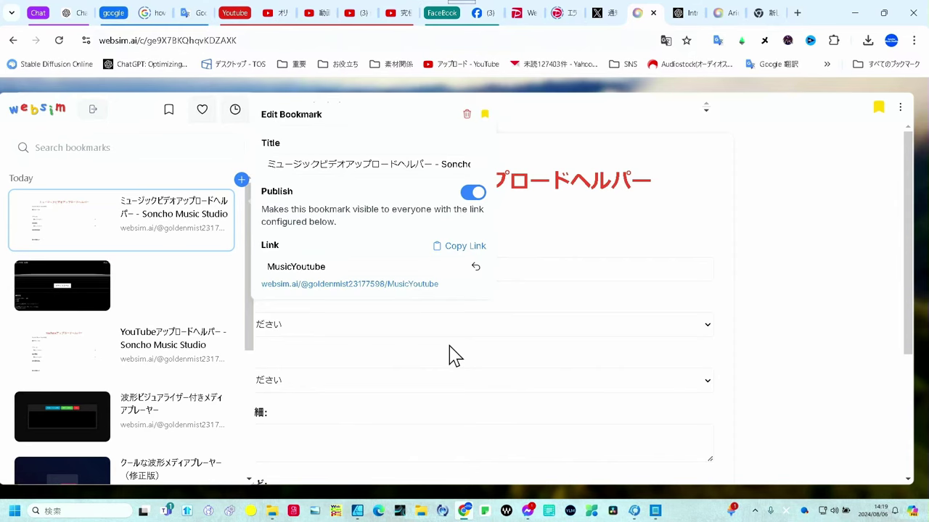
Load the published MusicYoutube link in a new browser tab and look over the helper's form down to the thumbnail style setting.
{"action": "left_click", "coordinate": [797, 16]}
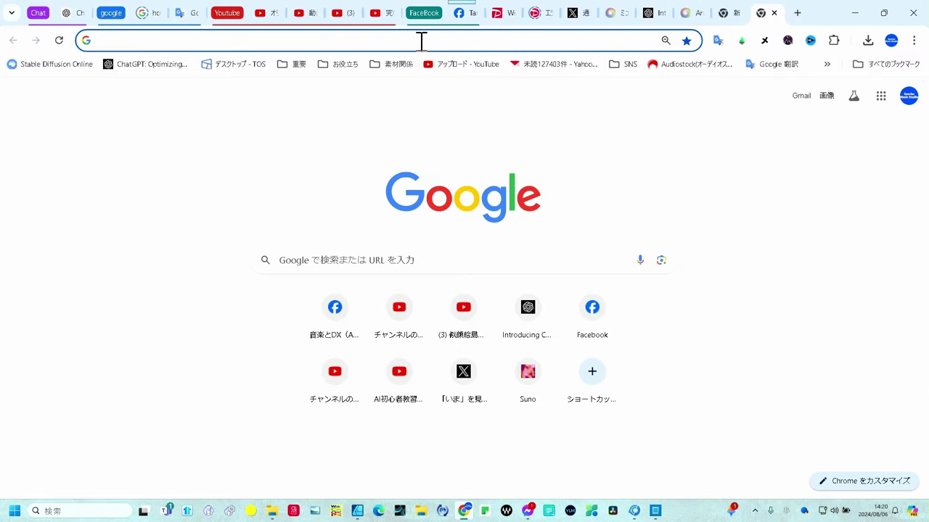
{"action": "left_click", "coordinate": [420, 41]}
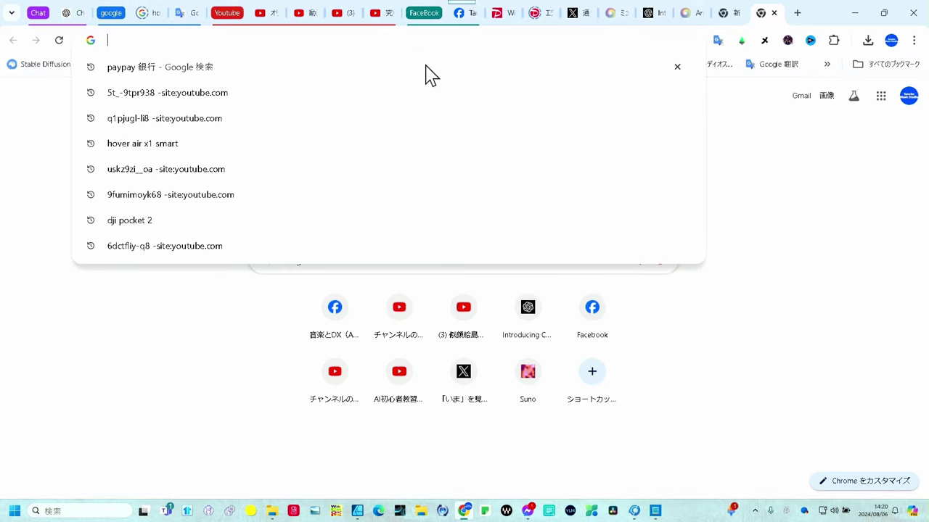
{"action": "type", "text": "https://websim.ai/@goldenmist23177598/MusicYoutube"}
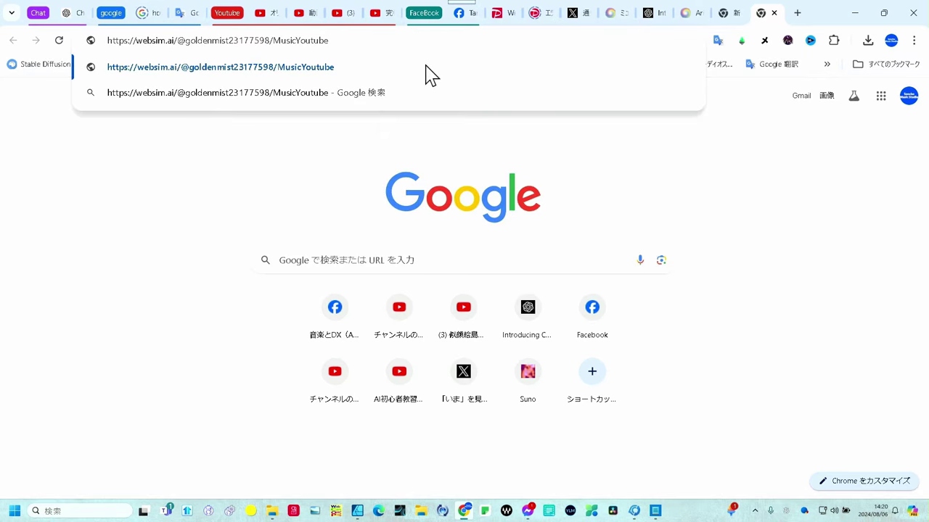
{"action": "left_click", "coordinate": [426, 67]}
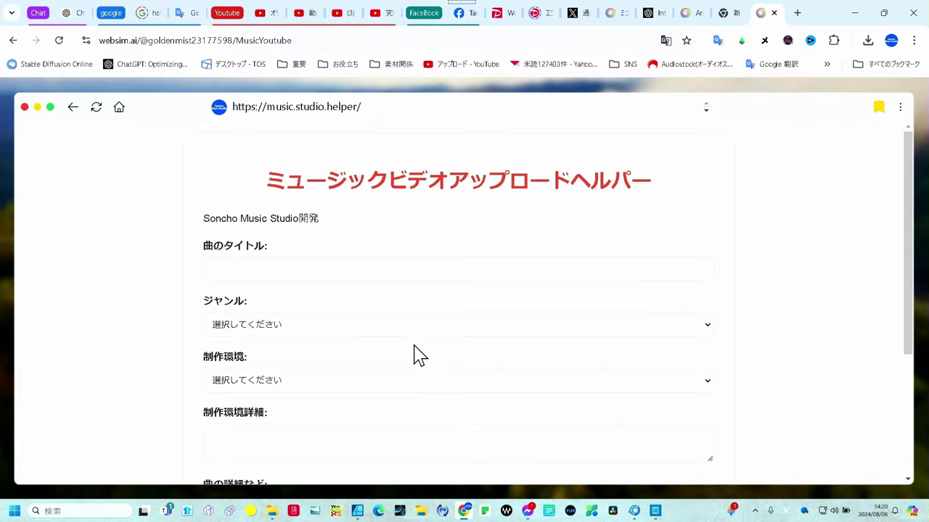
{"action": "scroll", "coordinate": [354, 383], "scroll_direction": "down", "scroll_amount": 2}
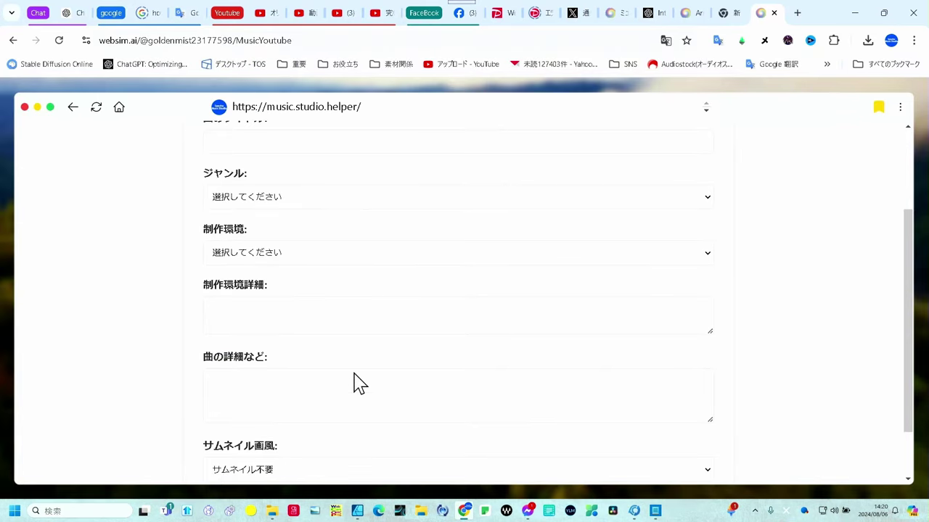
{"action": "scroll", "coordinate": [356, 372], "scroll_direction": "down", "scroll_amount": 1}
{"action": "scroll", "coordinate": [358, 374], "scroll_direction": "up", "scroll_amount": 3}
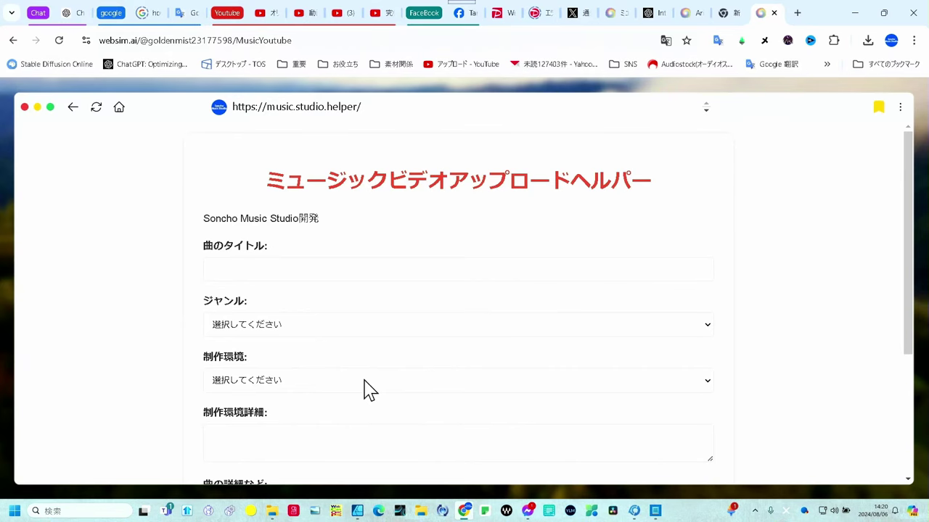
{"action": "scroll", "coordinate": [364, 389], "scroll_direction": "down", "scroll_amount": 3}
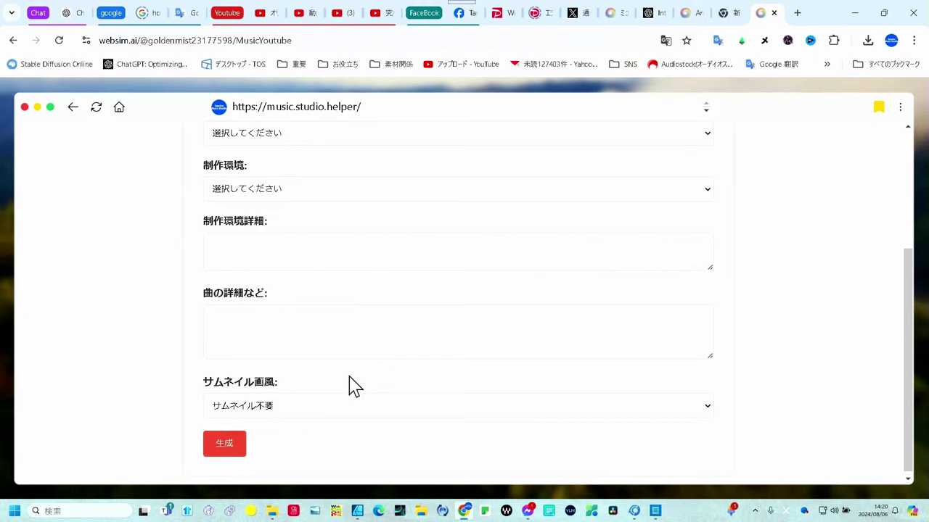